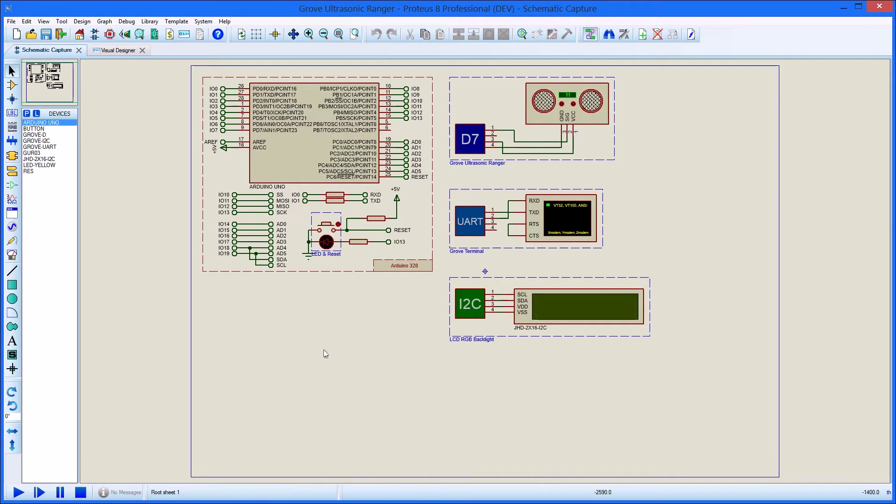
In the project flowchart, toggle a breakpoint on the DisplayDistanceCm start block.
{"action": "left_click", "coordinate": [118, 50]}
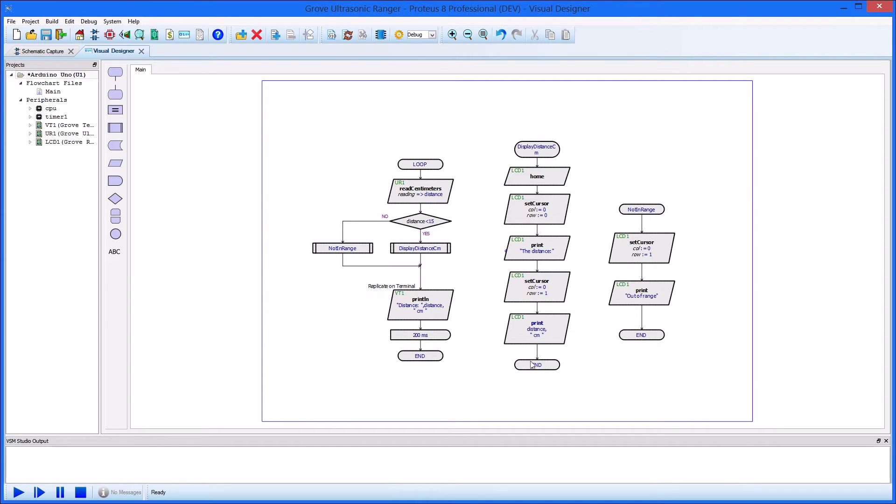
{"action": "right_click", "coordinate": [546, 152]}
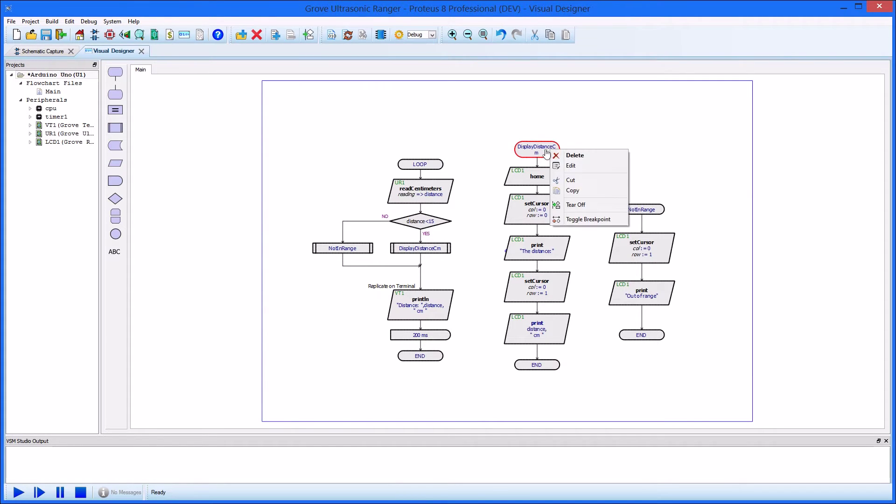
{"action": "left_click", "coordinate": [589, 220]}
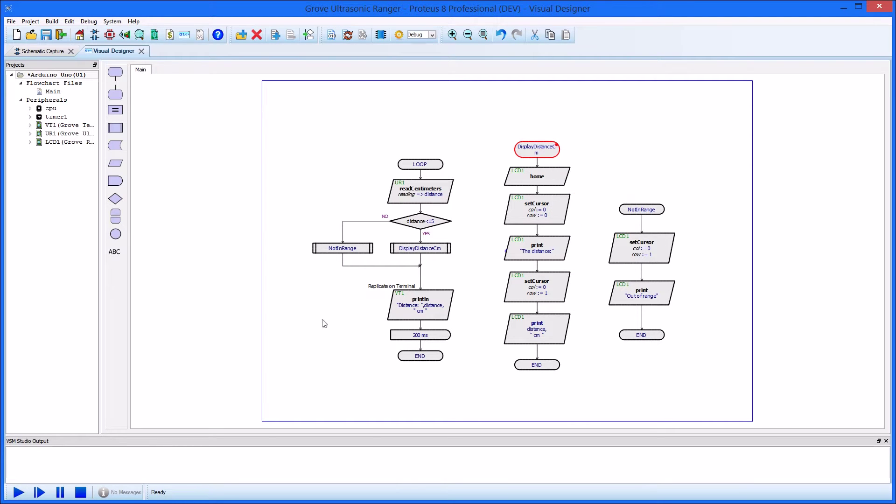
Run to the breakpoint and step over seven DisplayDistanceCm blocks until both displays show 11 cm.
{"action": "left_click", "coordinate": [18, 493]}
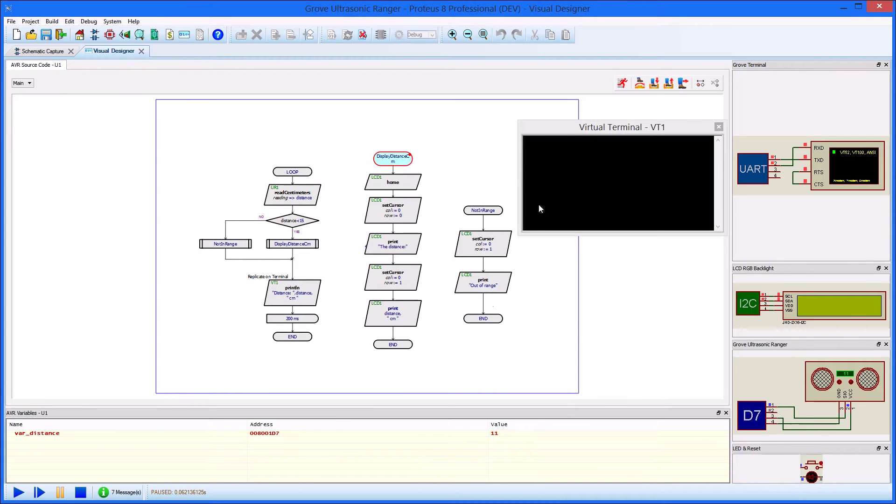
{"action": "left_click", "coordinate": [639, 83]}
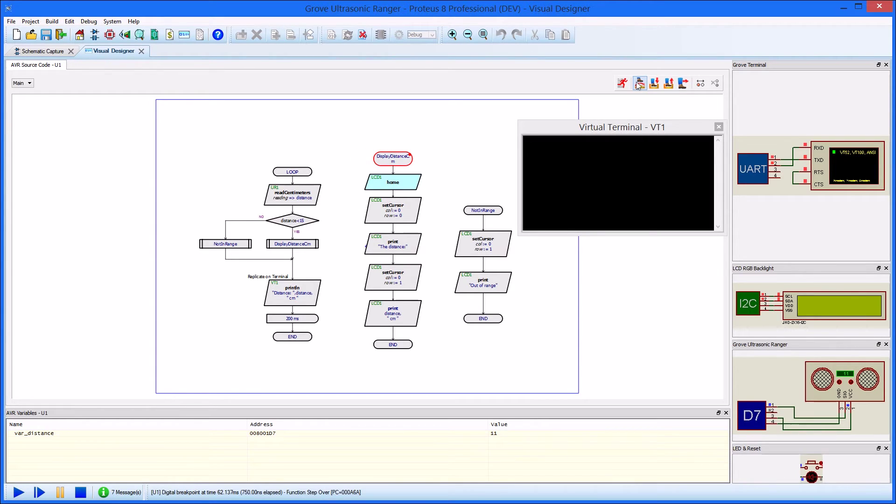
{"action": "left_click", "coordinate": [639, 83]}
{"action": "left_click", "coordinate": [639, 83]}
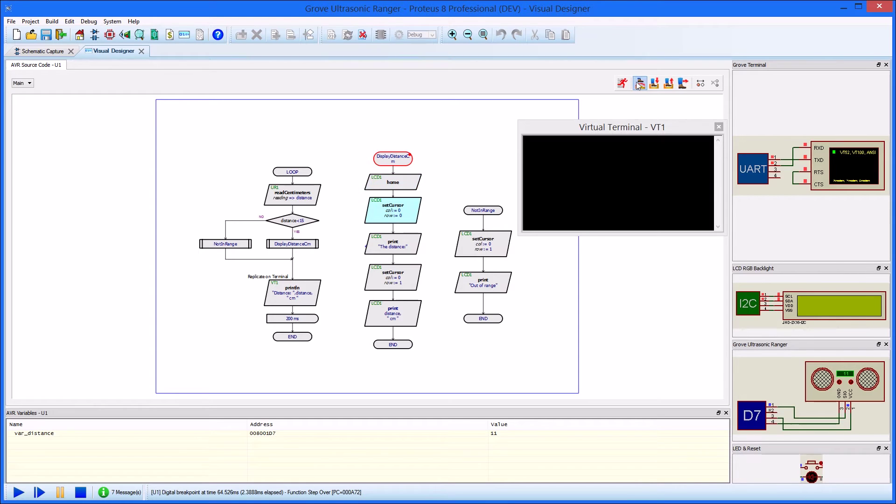
{"action": "left_click", "coordinate": [640, 83]}
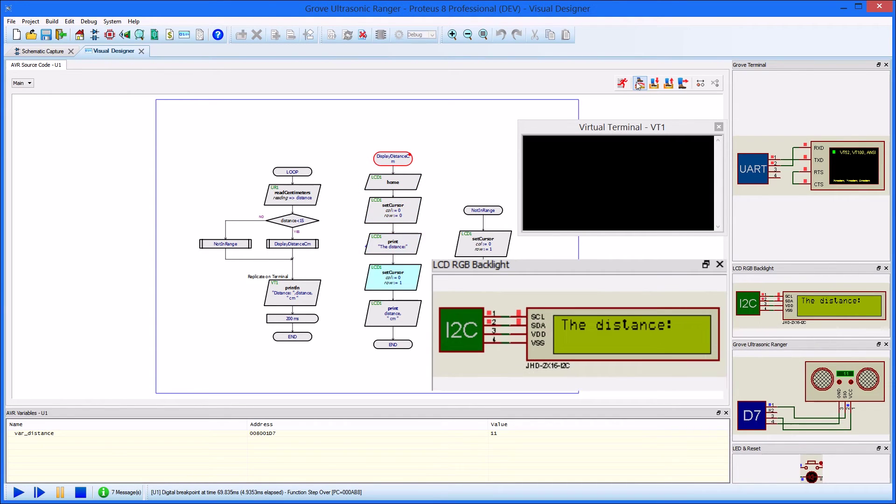
{"action": "left_click", "coordinate": [639, 84]}
{"action": "left_click", "coordinate": [638, 84]}
{"action": "left_click", "coordinate": [639, 83]}
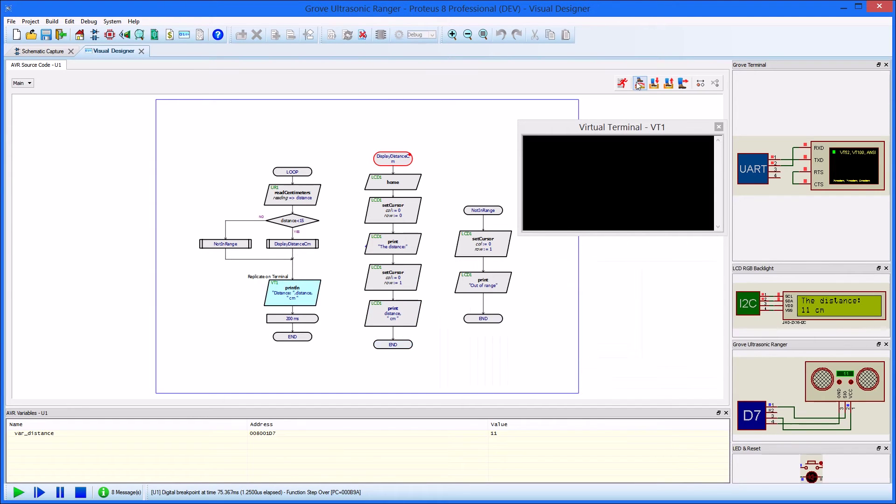
Remove the DisplayDistanceCm breakpoint and stop the simulation.
{"action": "right_click", "coordinate": [404, 163]}
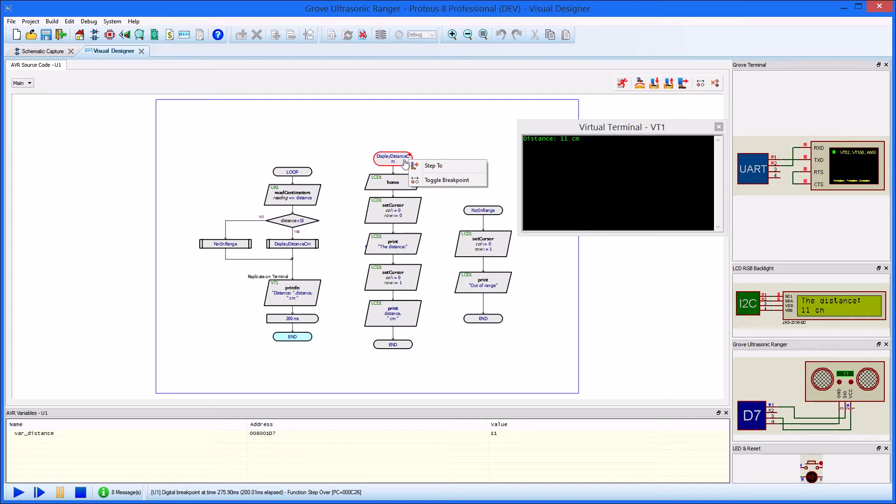
{"action": "left_click", "coordinate": [444, 184]}
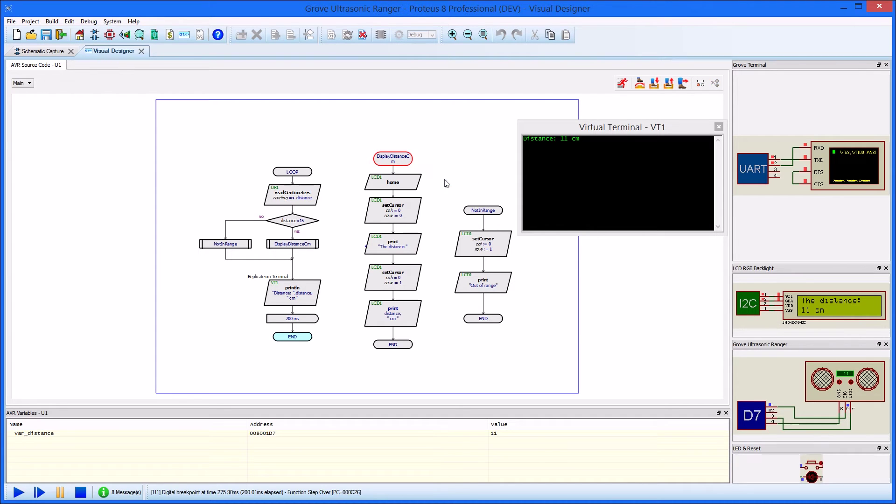
{"action": "left_click", "coordinate": [82, 494]}
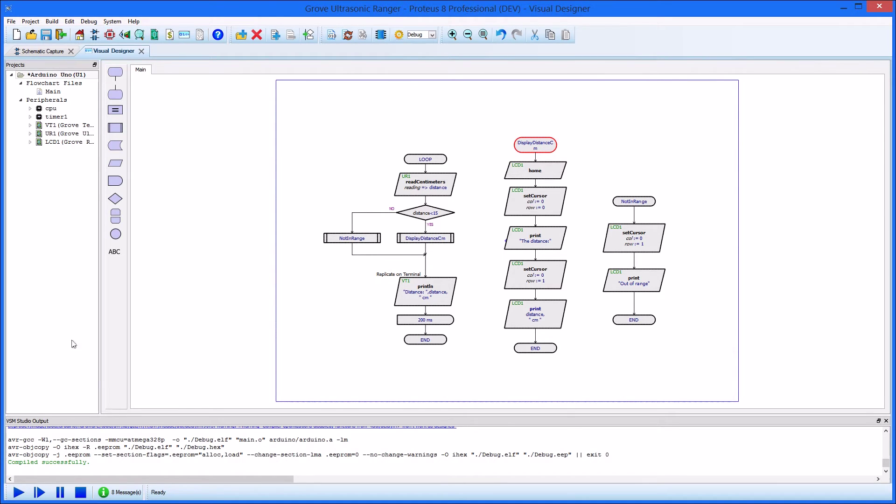
Switch Flowchart Files to 'Debug generated code' and rerun the simulation.
{"action": "right_click", "coordinate": [53, 84]}
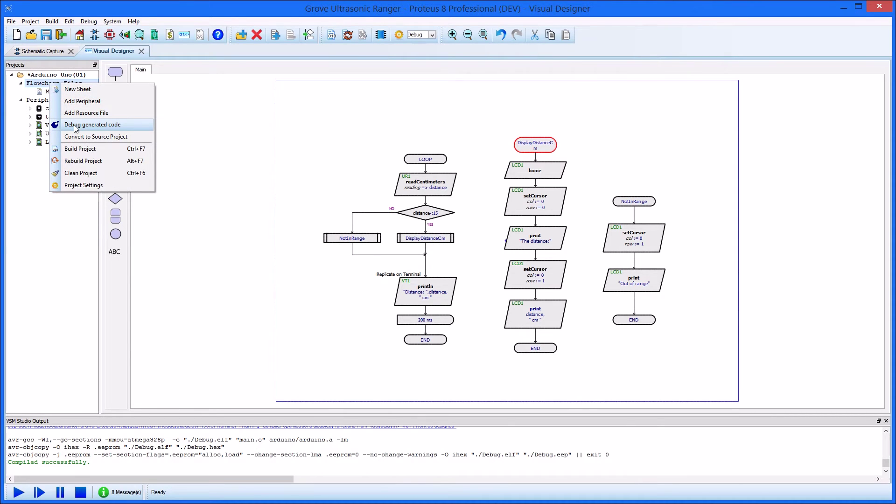
{"action": "left_click", "coordinate": [75, 128]}
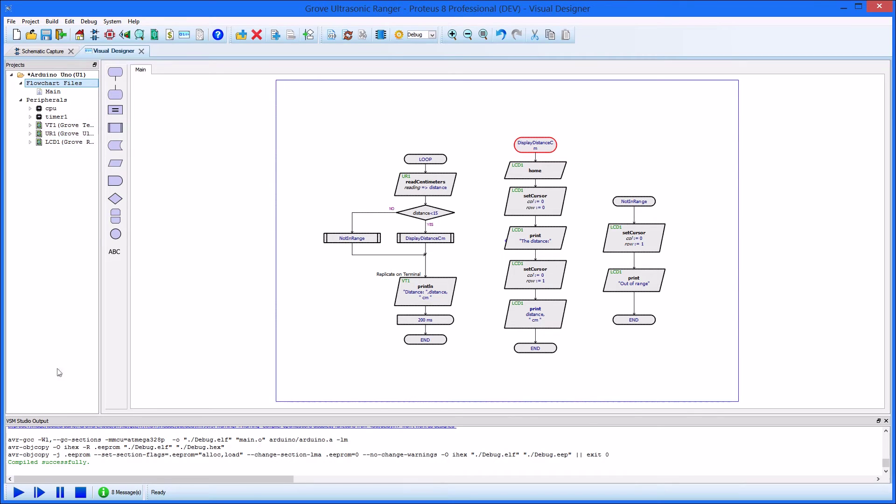
{"action": "left_click", "coordinate": [19, 494]}
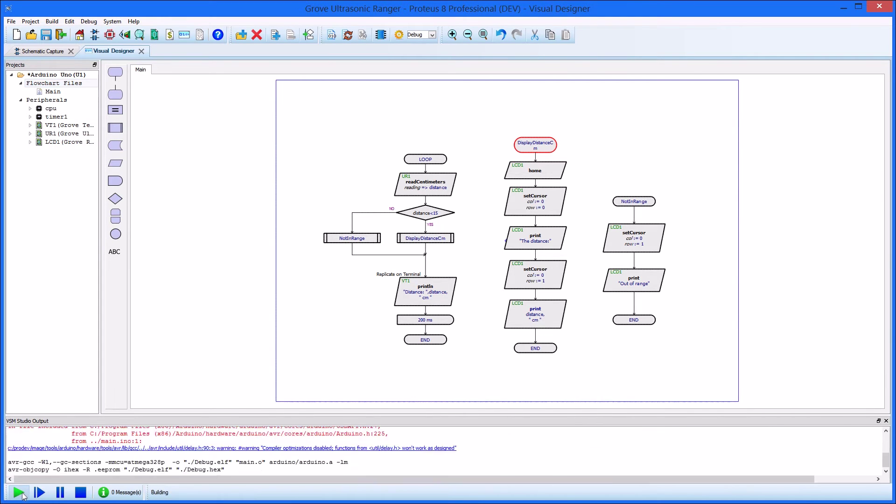
Pause, add a breakpoint on the void chart_NotInRange() line, and resume the simulation.
{"action": "left_click", "coordinate": [59, 494]}
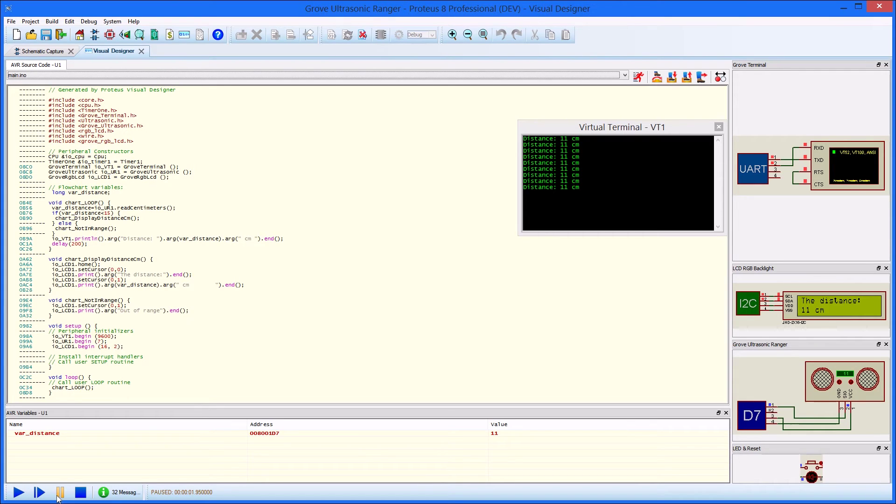
{"action": "double_click", "coordinate": [109, 305]}
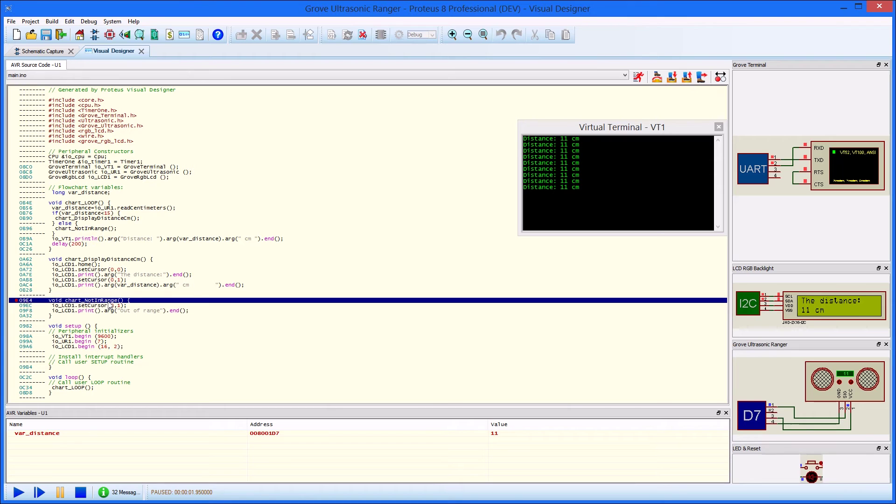
{"action": "left_click", "coordinate": [18, 492]}
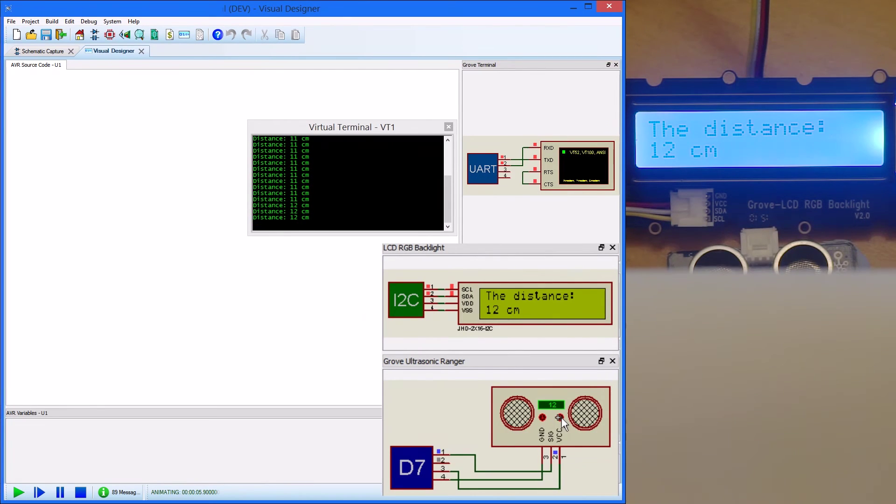
Raise the ranger distance to 15 and step with F10 until the LCD shows 'Out of range'.
{"action": "left_click", "coordinate": [559, 417]}
{"action": "left_click", "coordinate": [558, 418]}
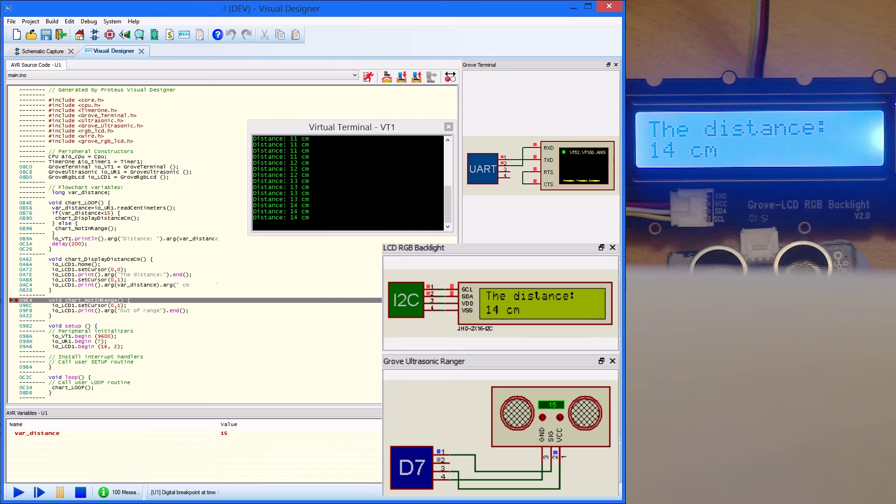
{"action": "key", "text": "F10"}
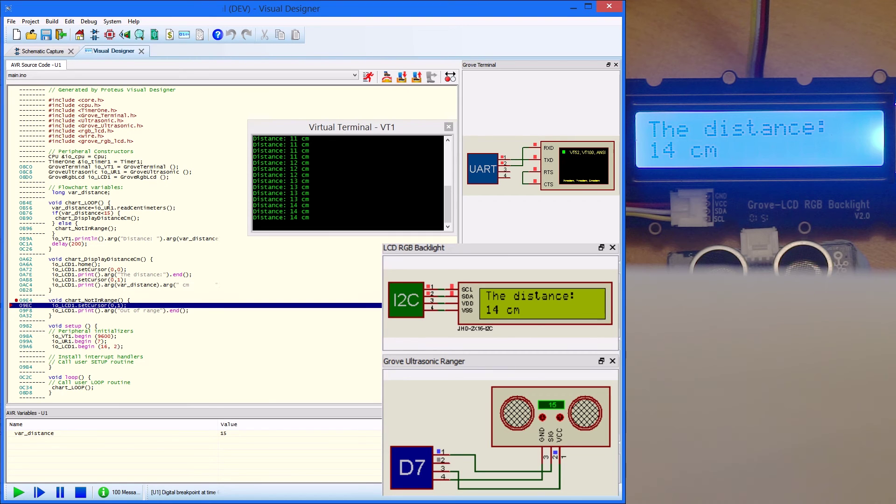
{"action": "key", "text": "F10"}
{"action": "key", "text": "F10"}
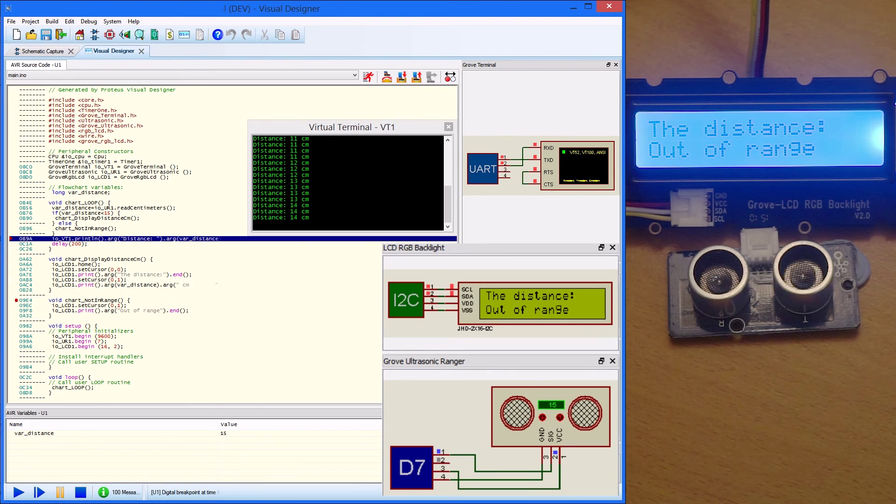
{"action": "key", "text": "F10"}
{"action": "key", "text": "F10"}
{"action": "key", "text": "F10"}
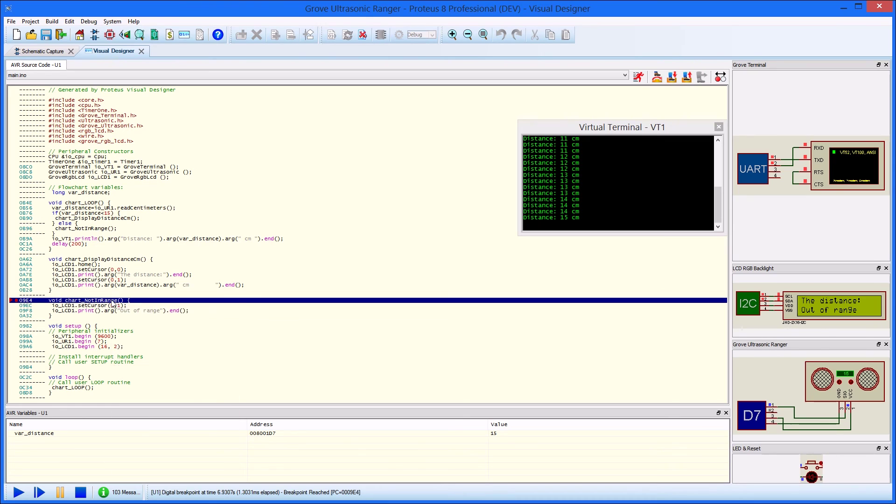
Show Disassembly interleaved with the generated source, then bring up the Debug menu.
{"action": "right_click", "coordinate": [112, 301]}
{"action": "left_click", "coordinate": [132, 307]}
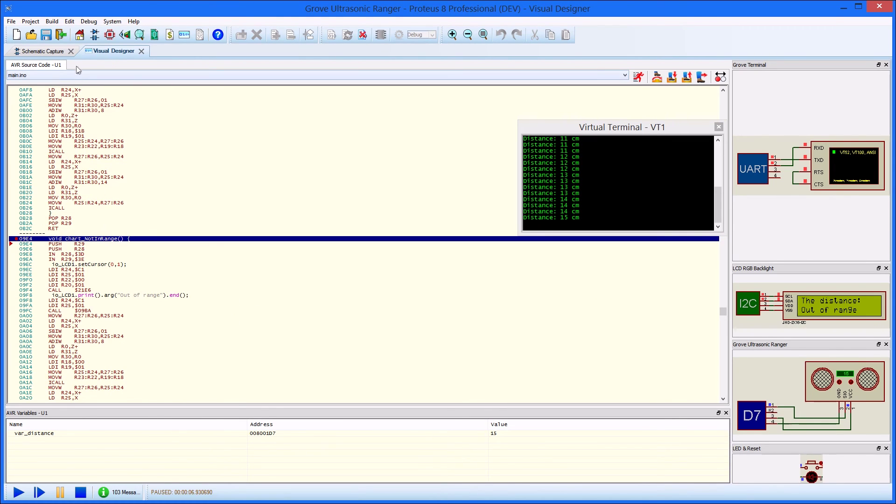
{"action": "left_click", "coordinate": [88, 21]}
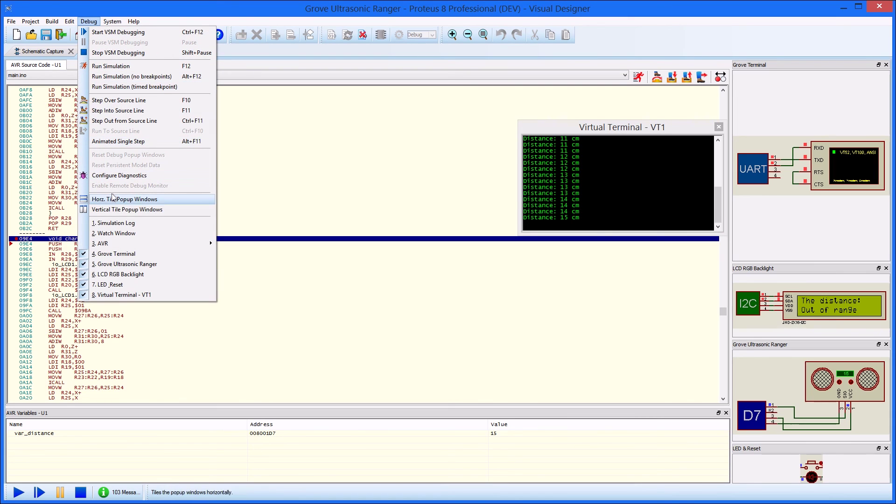